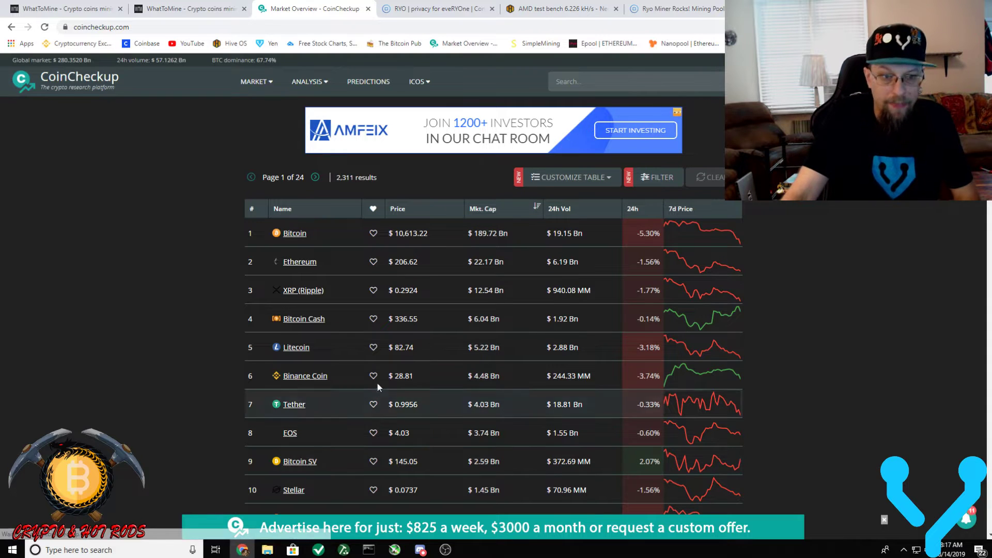
Step: Review the top coins' prices and 24-hour changes in the CoinCheckup market overview
scroll(378, 383, down, 2)
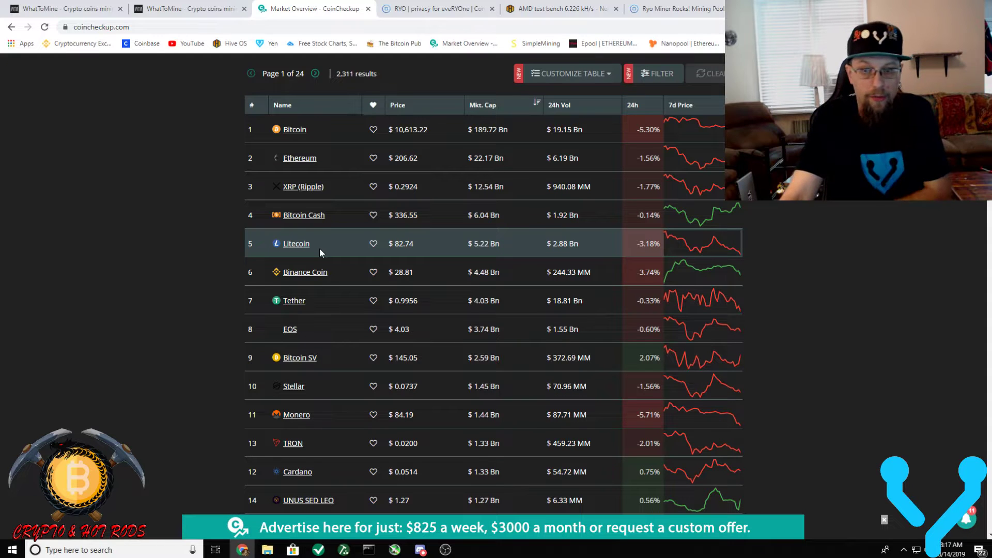
scroll(765, 407, down, 2)
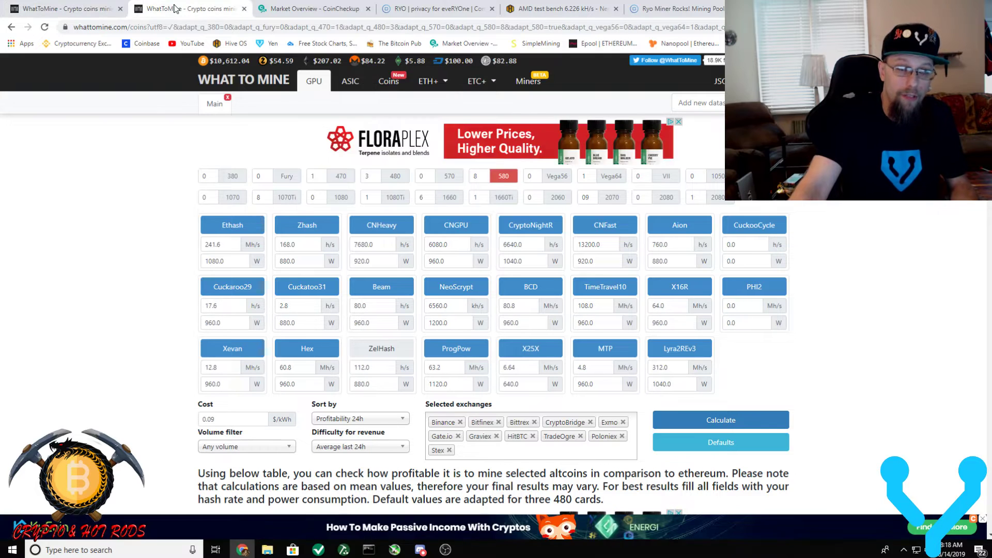
Step: Switch to WhatToMine and review the most profitable coins for a rig of eight 1070Ti cards
click(187, 9)
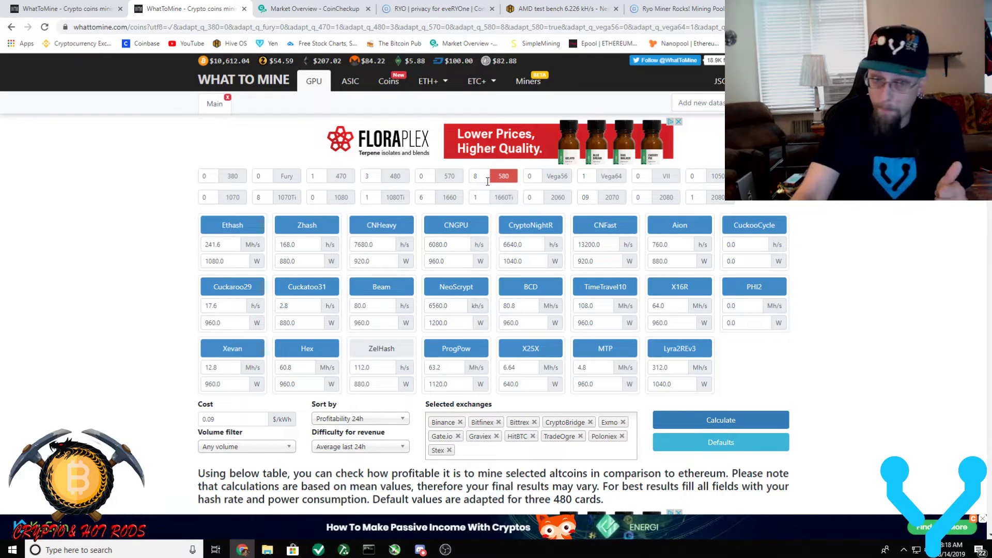
click(496, 176)
click(284, 197)
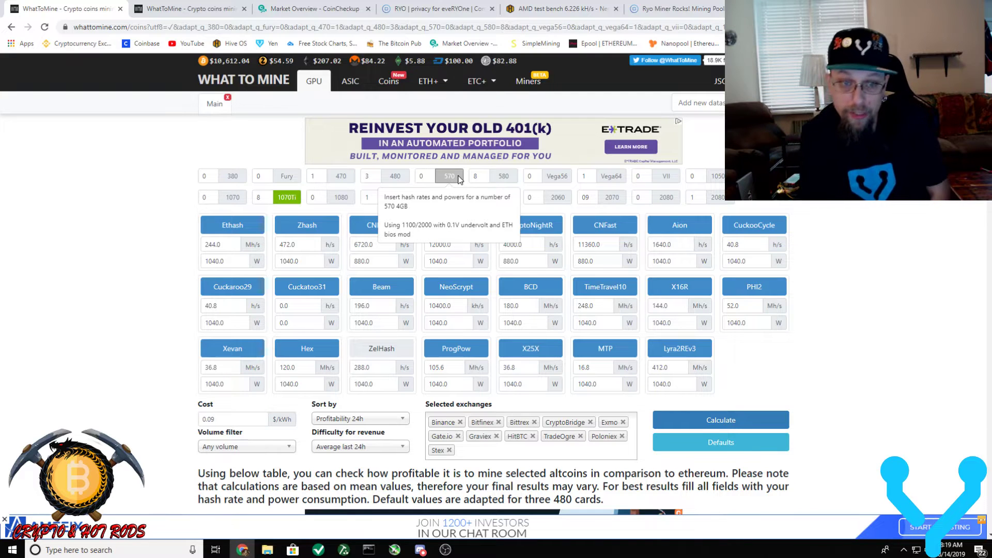
mouse_move(279, 198)
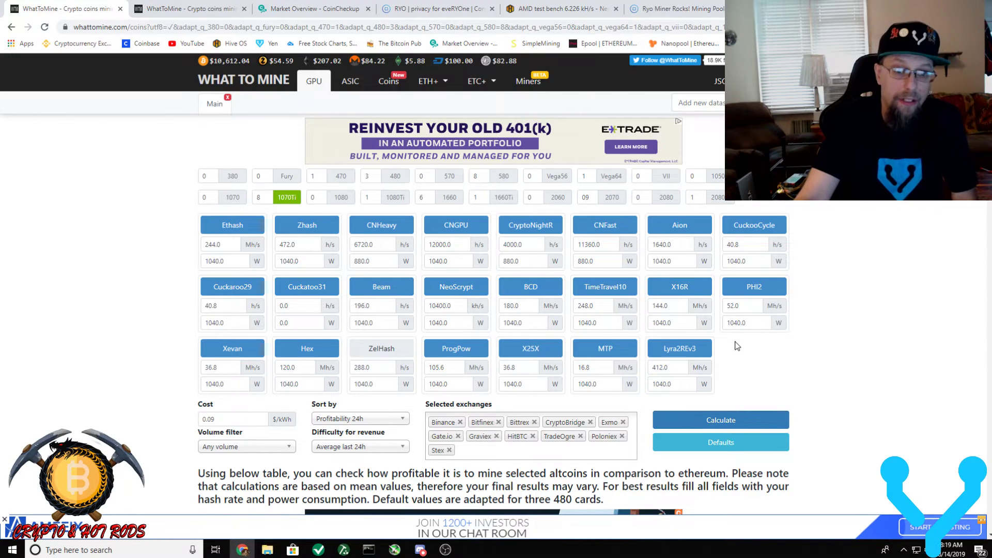
scroll(738, 346, down, 5)
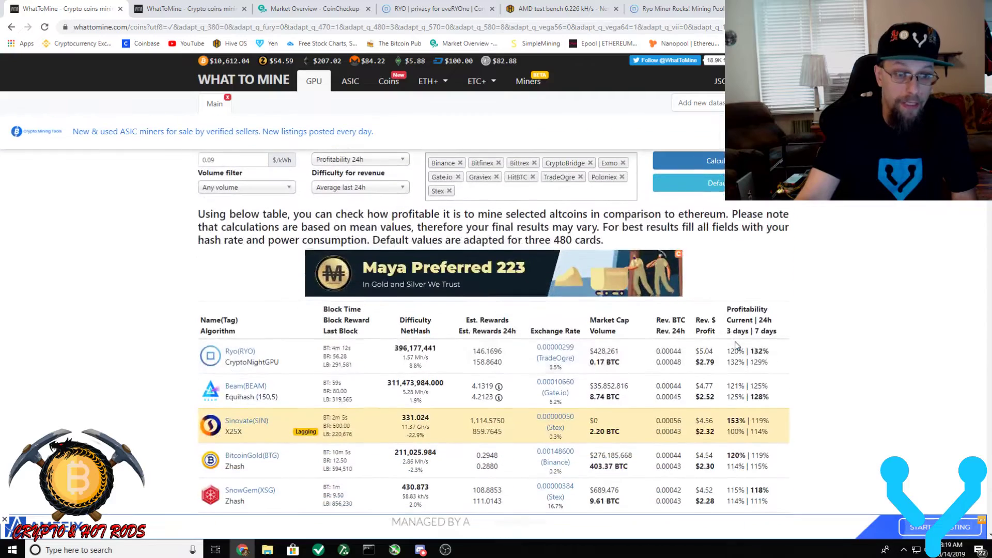
scroll(737, 346, down, 1)
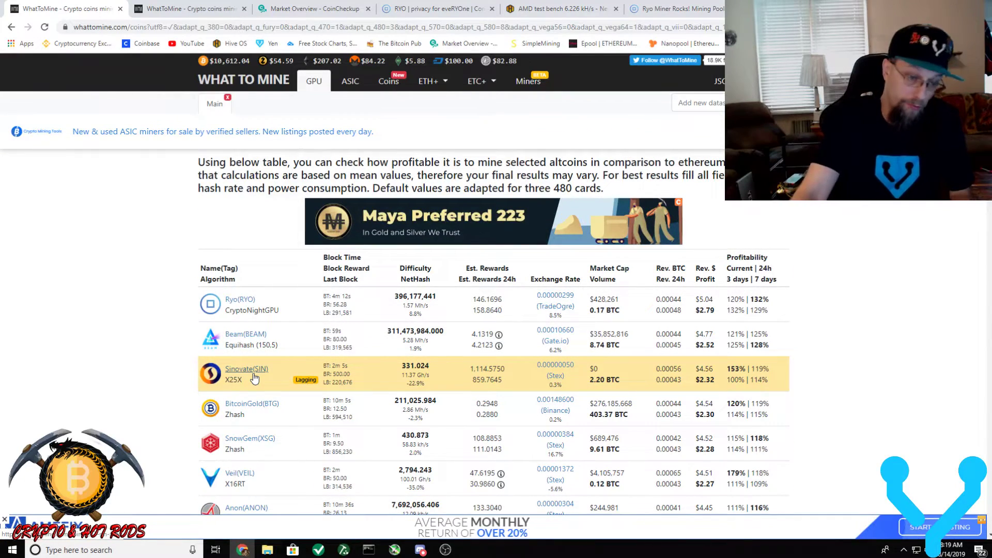
scroll(245, 380, down, 1)
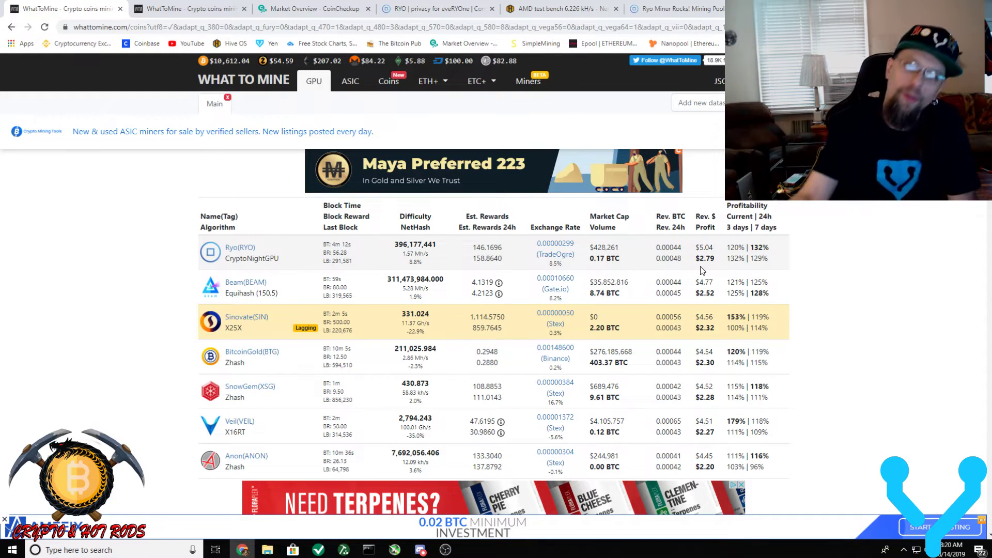
Step: Review the WhatToMine coin profitability list for eight 580 cards, down to the Ryo (RYO) entry
click(192, 10)
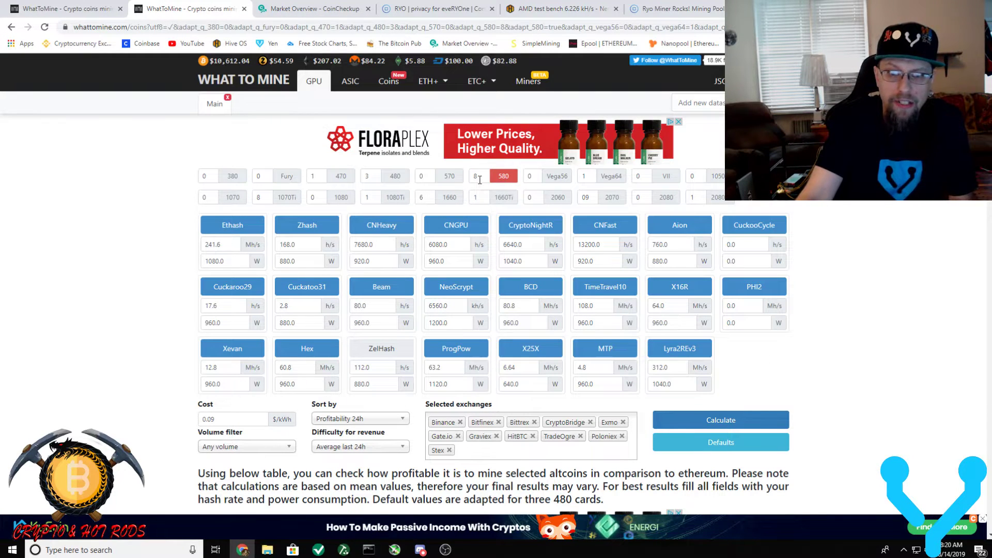
scroll(486, 176, down, 3)
scroll(487, 176, down, 2)
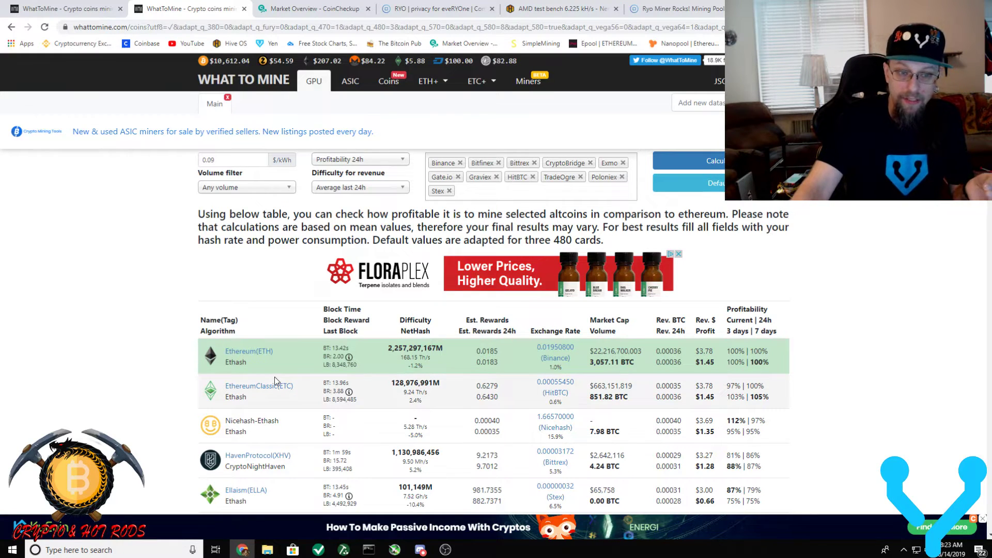
scroll(275, 380, down, 6)
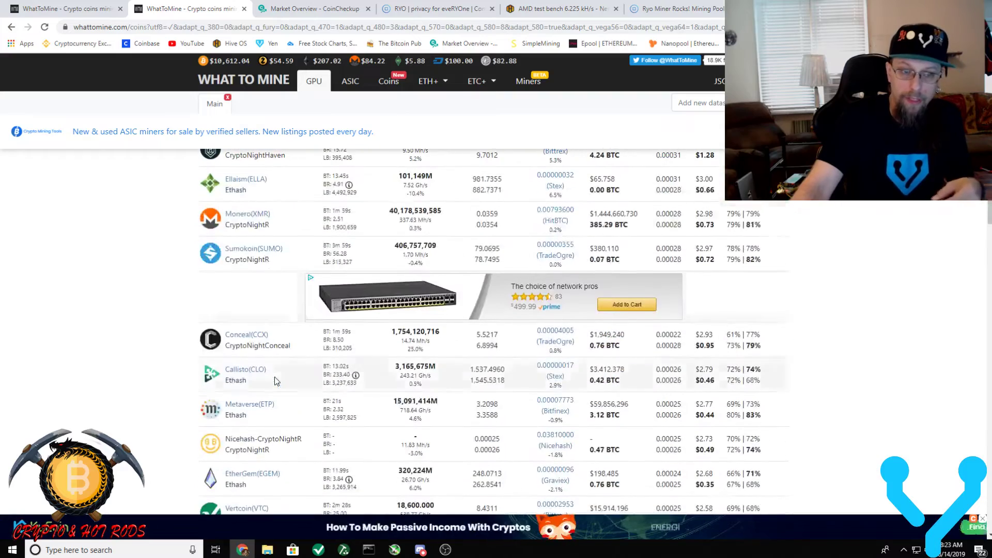
scroll(275, 381, down, 3)
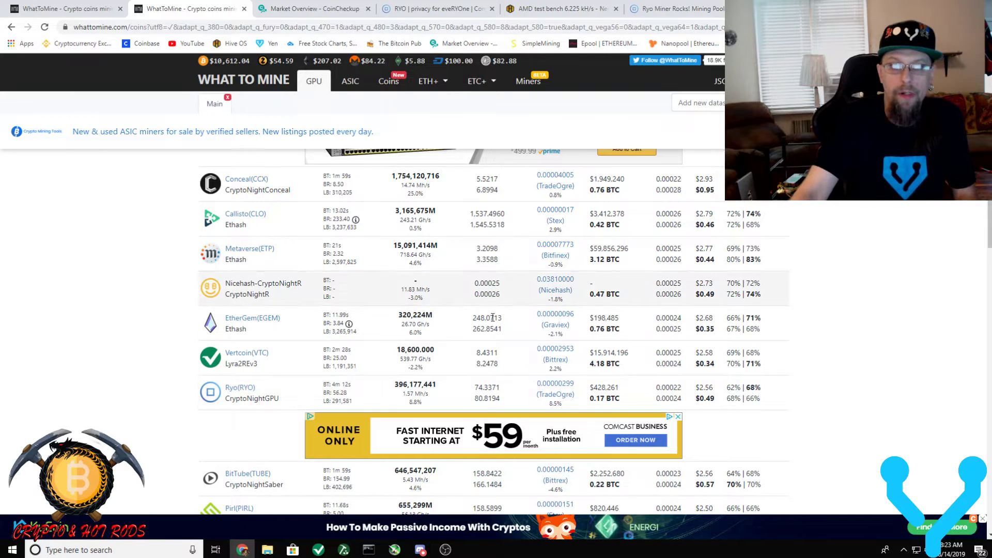
Step: Search CoinCheckup for "ryo" and open the Ryo Currency coin page
click(297, 9)
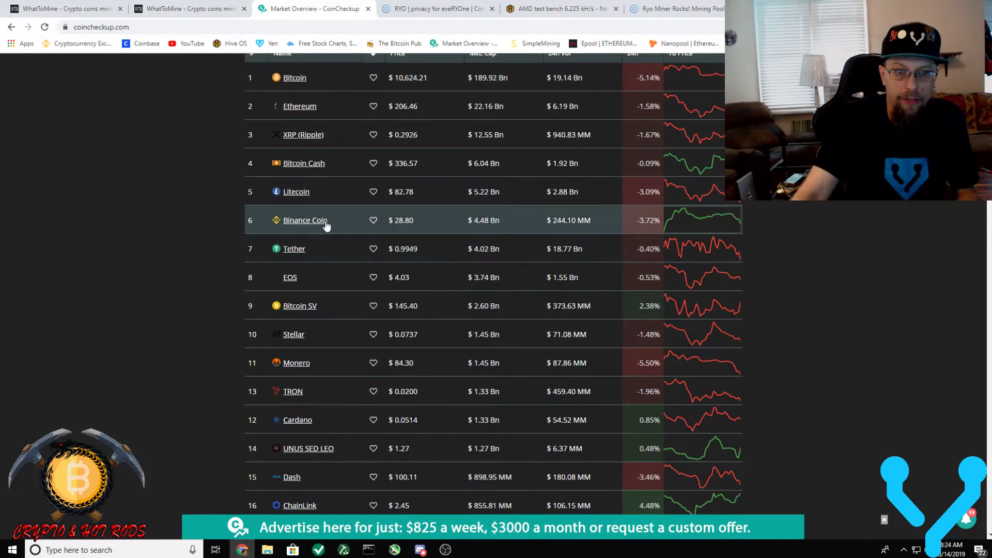
scroll(325, 223, up, 3)
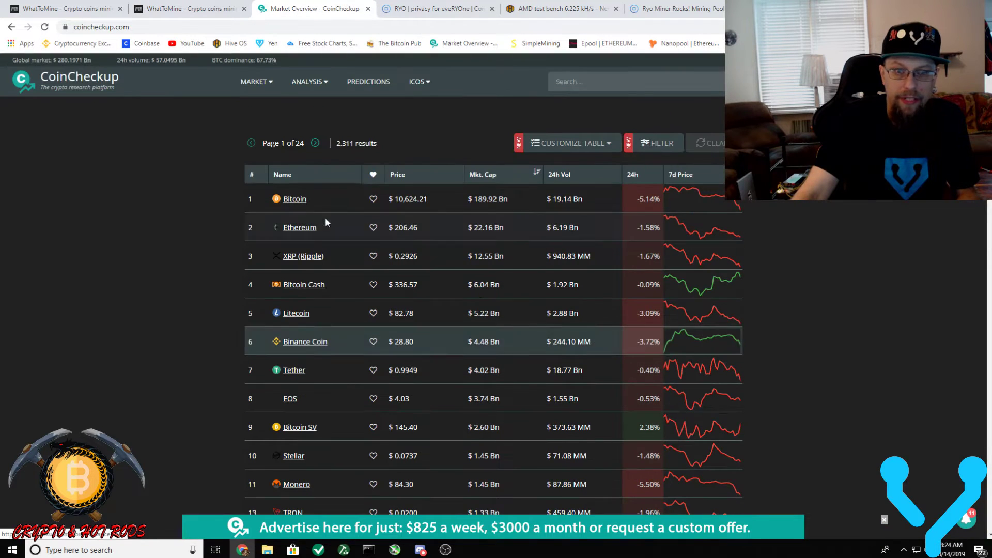
click(595, 84)
text(ryo)
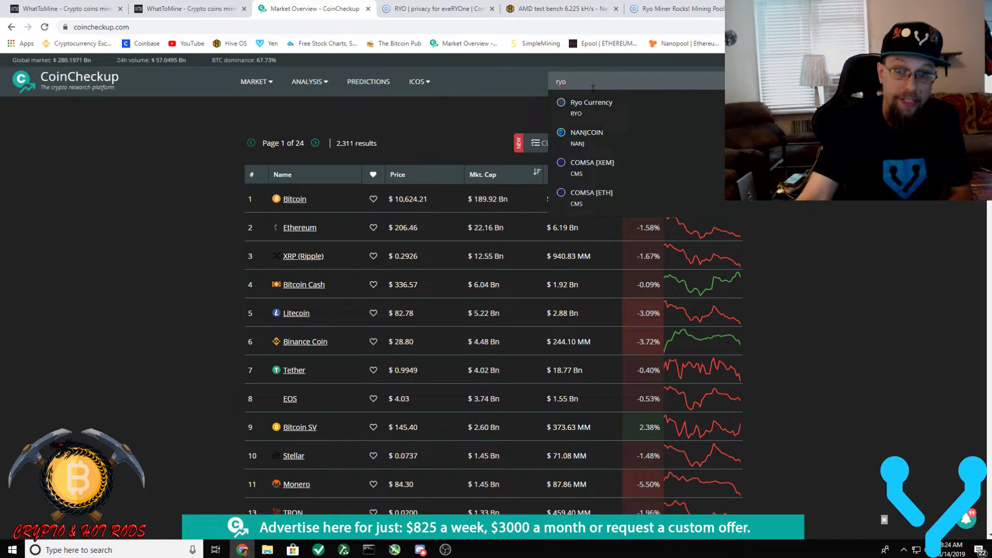
click(589, 107)
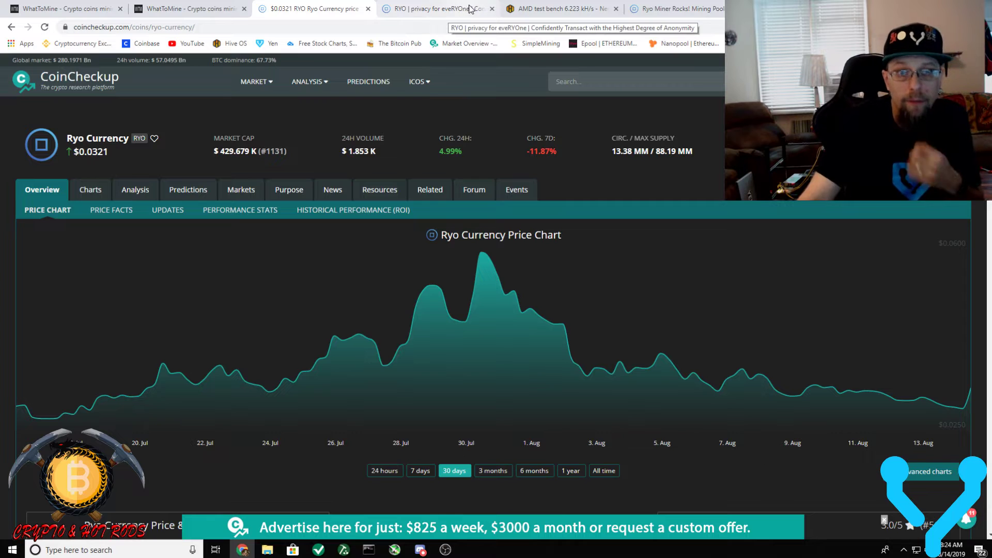
Step: Read the Ryo Currency website's privacy feature descriptions and its wallet downloads section
click(436, 12)
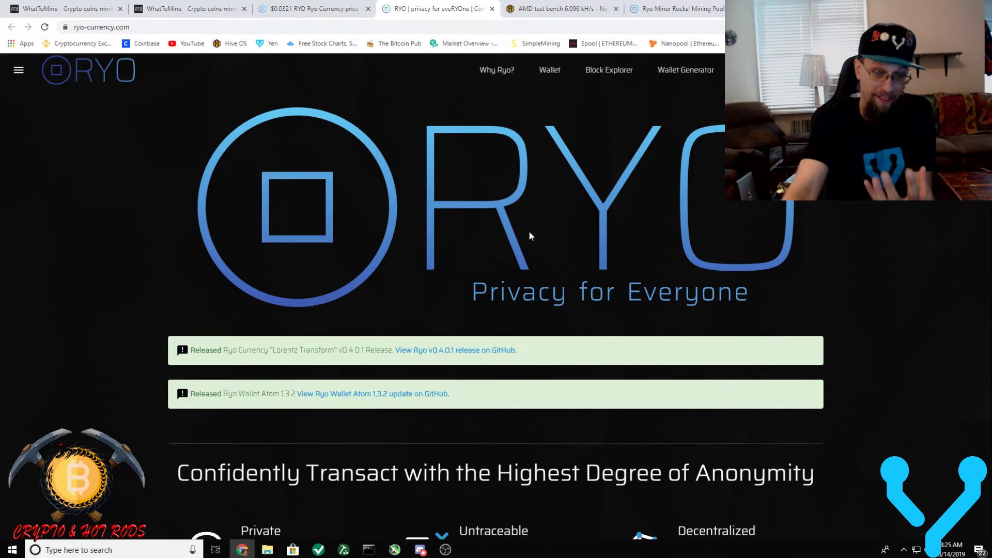
scroll(488, 243, down, 5)
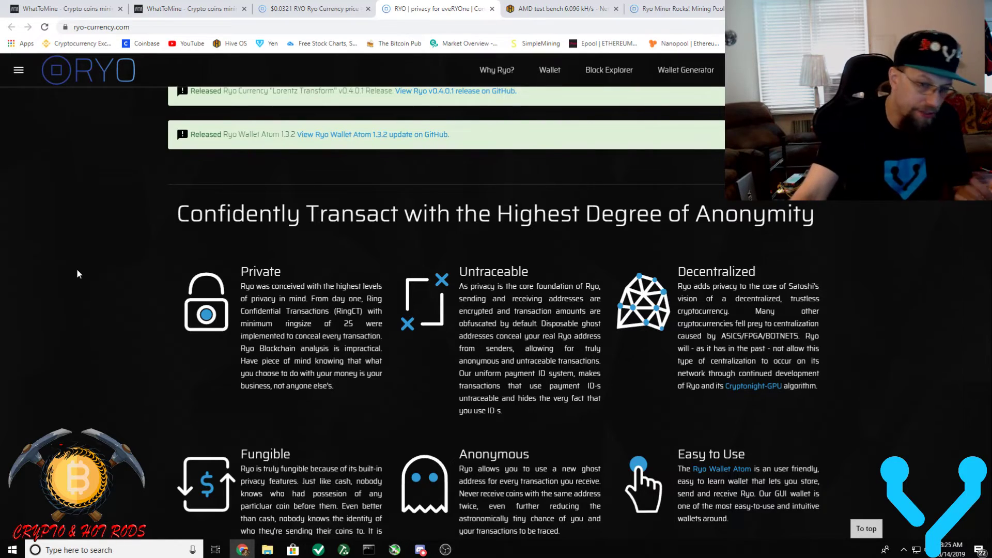
scroll(77, 274, down, 4)
scroll(81, 272, down, 4)
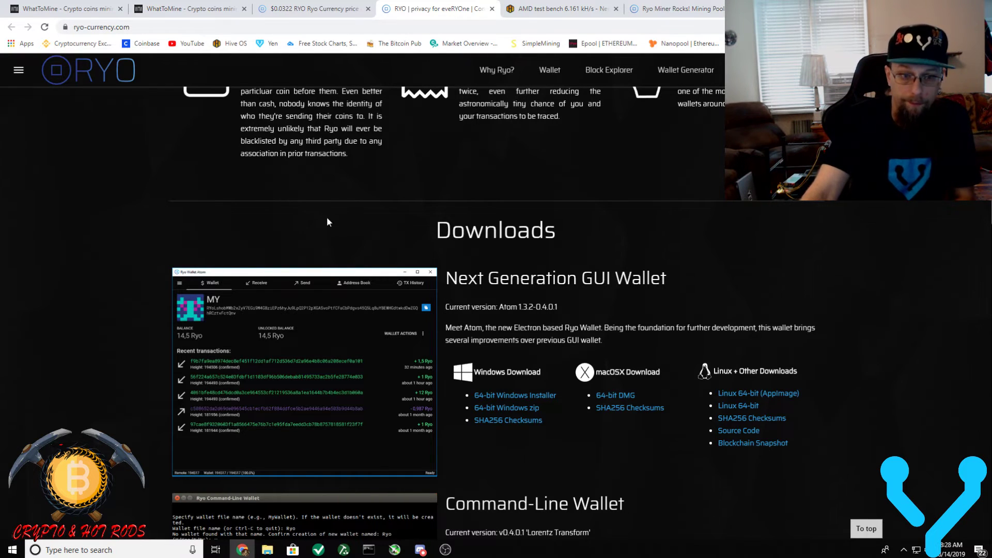
scroll(326, 216, up, 3)
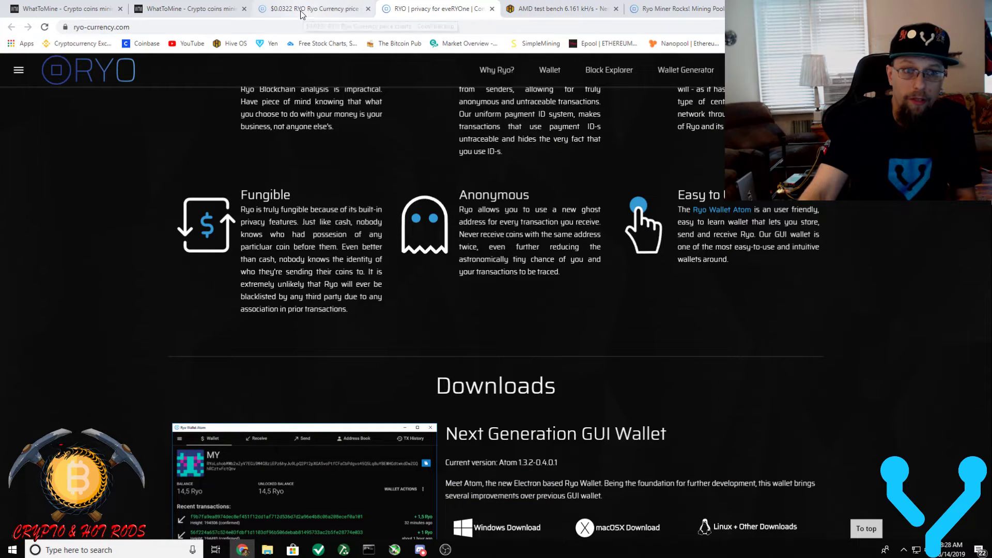
Step: Check Ryo's price and market figures on CoinCheckup and its profitability for the 1070Ti rig on WhatToMine
click(345, 15)
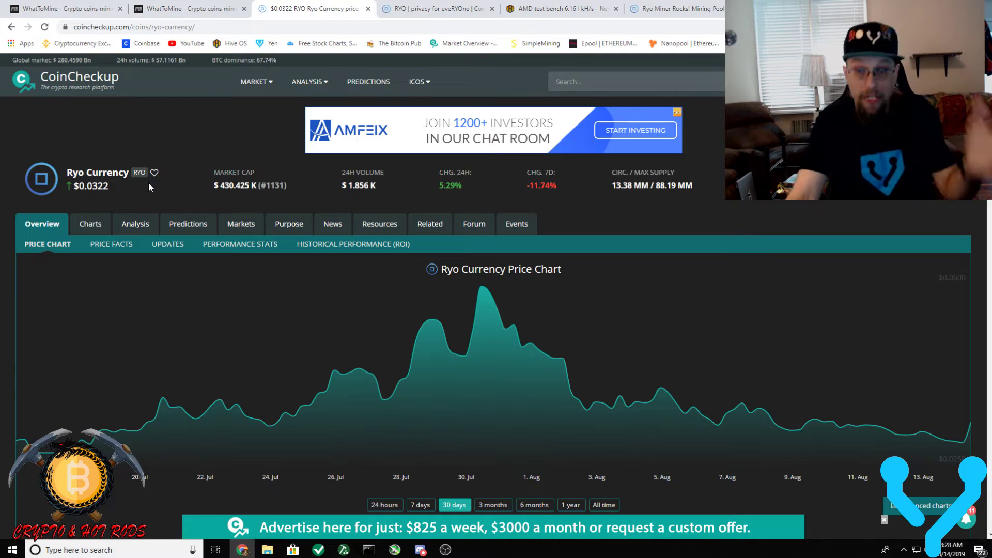
mouse_move(171, 60)
click(188, 9)
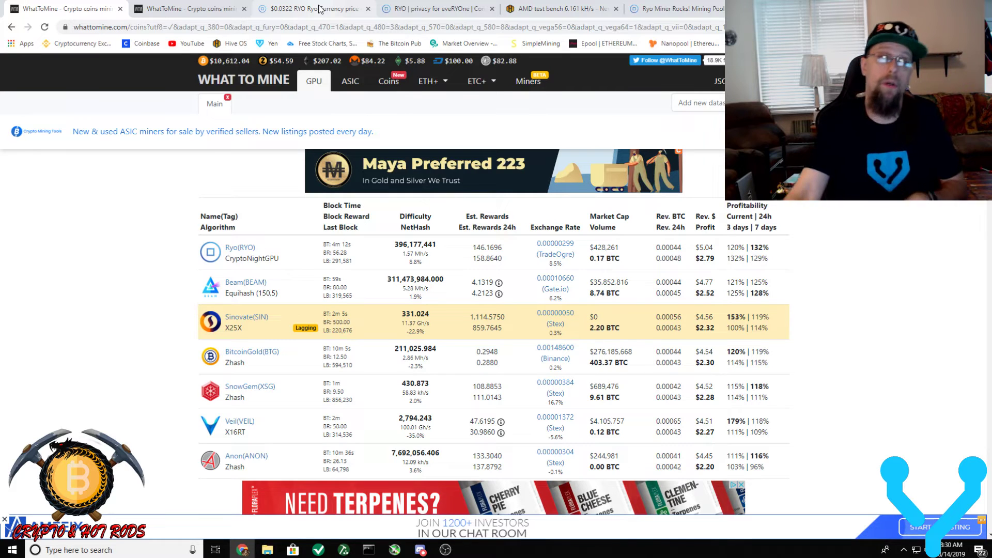
Step: Examine the AMD test bench worker in Hive OS, including its hashrates, GPU settings, power consumption and system details
click(551, 11)
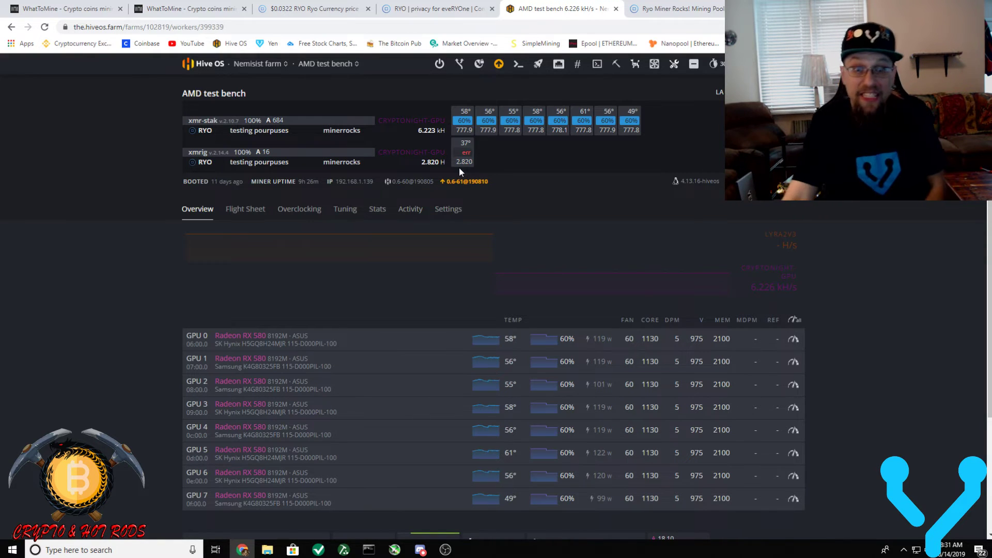
scroll(494, 303, down, 3)
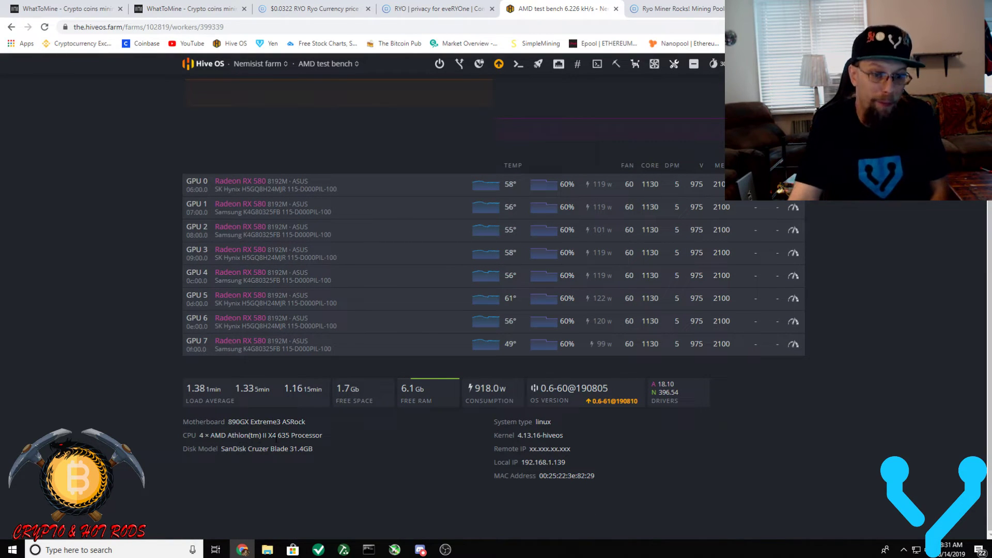
scroll(385, 448, up, 3)
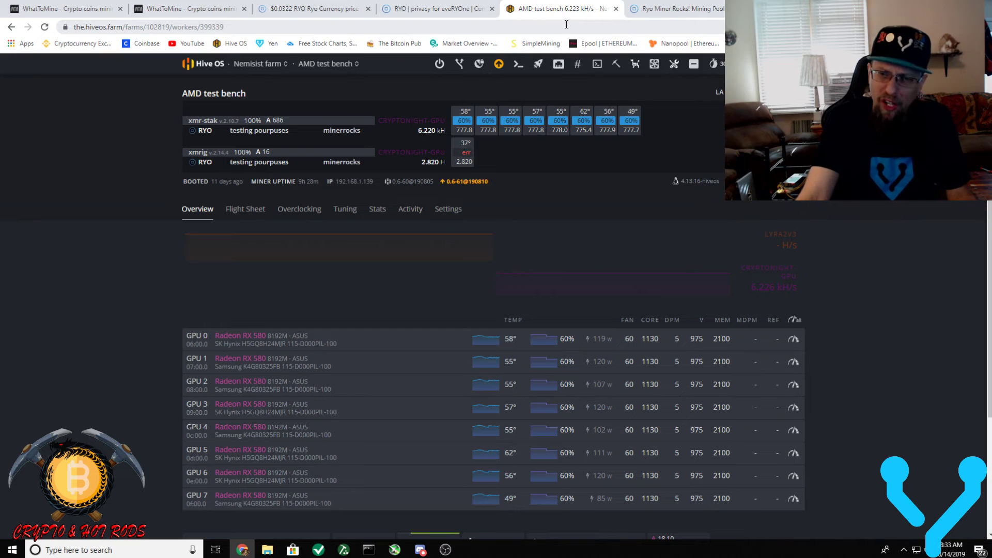
Step: Examine the ryo.miner.rocks pool figures, profit estimate, and the wallet's mining stats and payment history
click(693, 10)
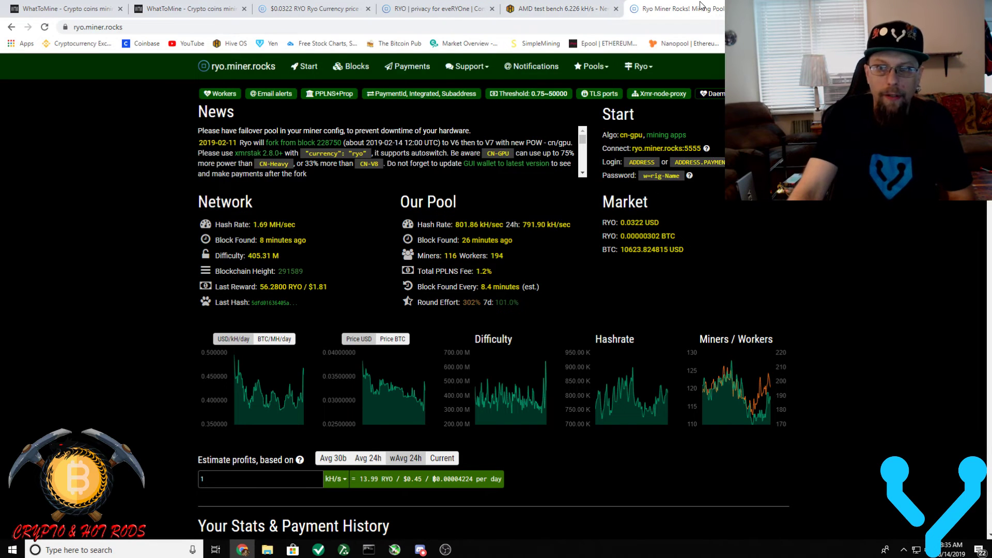
scroll(403, 206, down, 5)
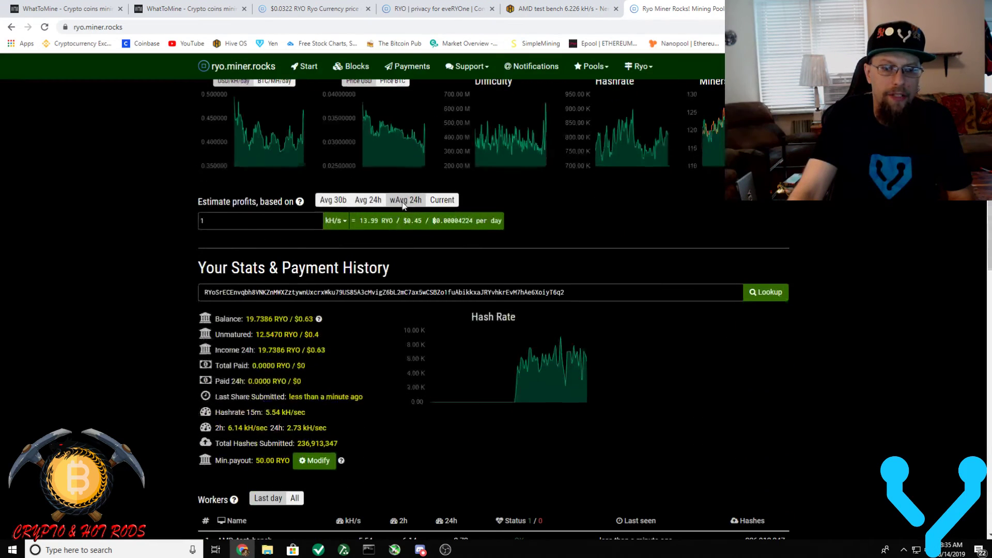
mouse_move(514, 378)
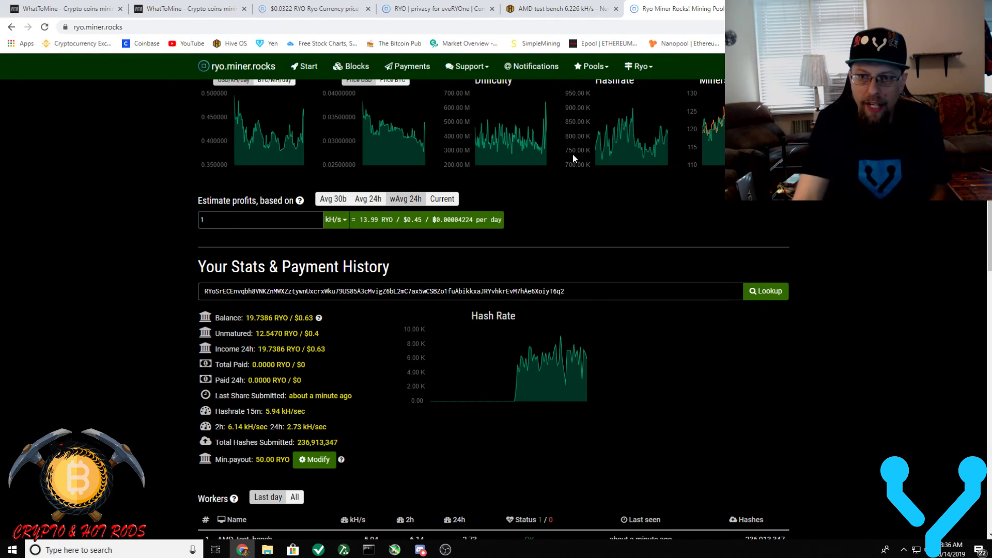
Step: Browse the Hot Rod Mining home page, covering the mining gear, consultation and collection list sections
key(ctrl+Tab)
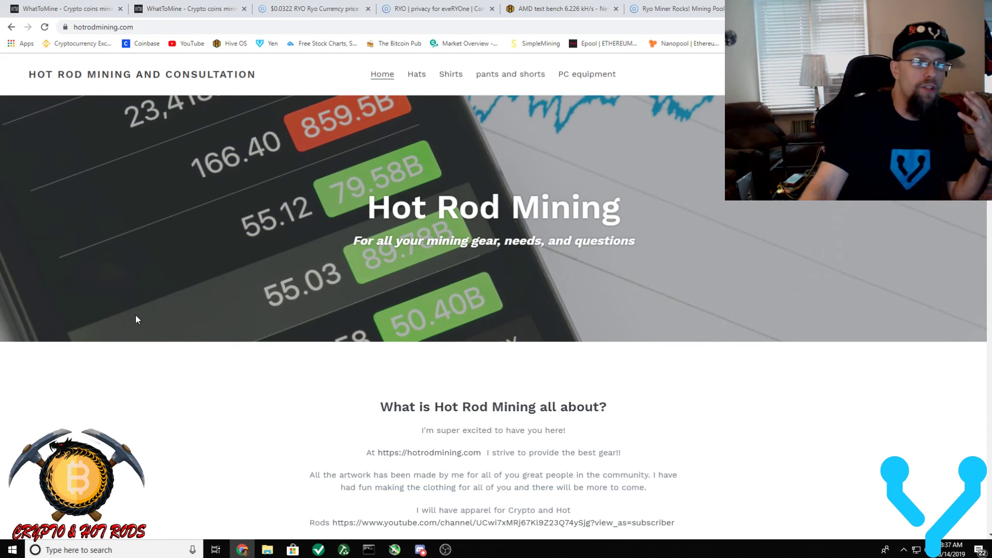
scroll(380, 319, down, 6)
scroll(387, 317, down, 6)
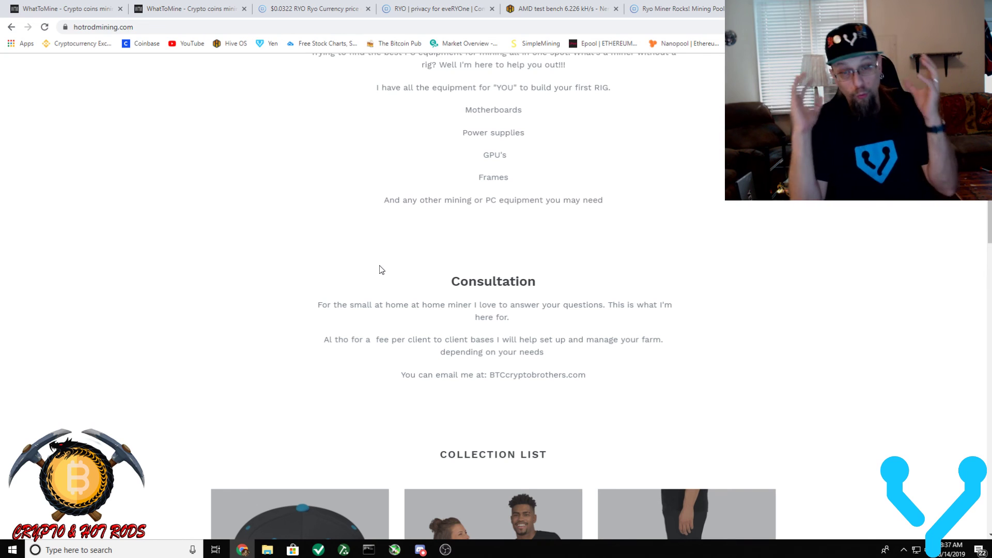
scroll(388, 261, down, 2)
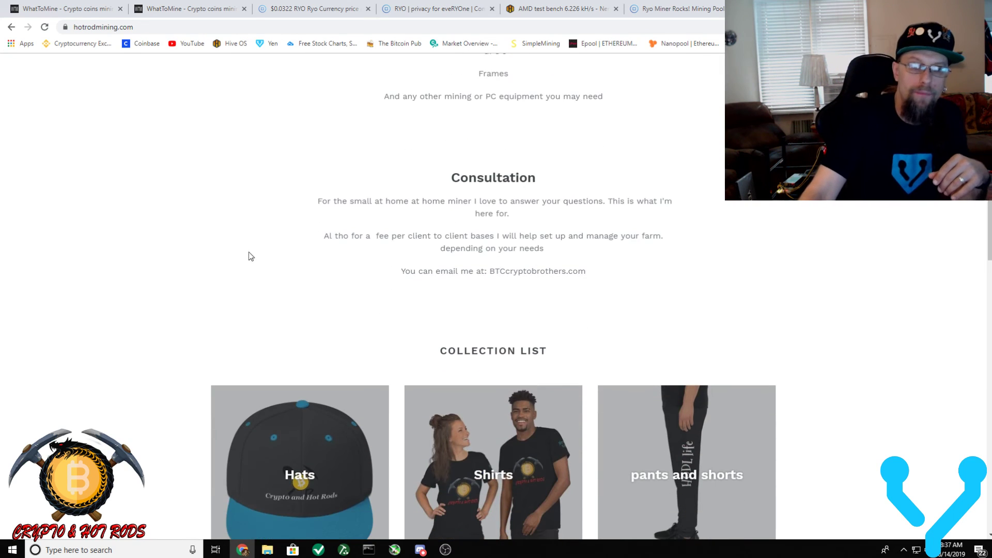
scroll(218, 255, up, 4)
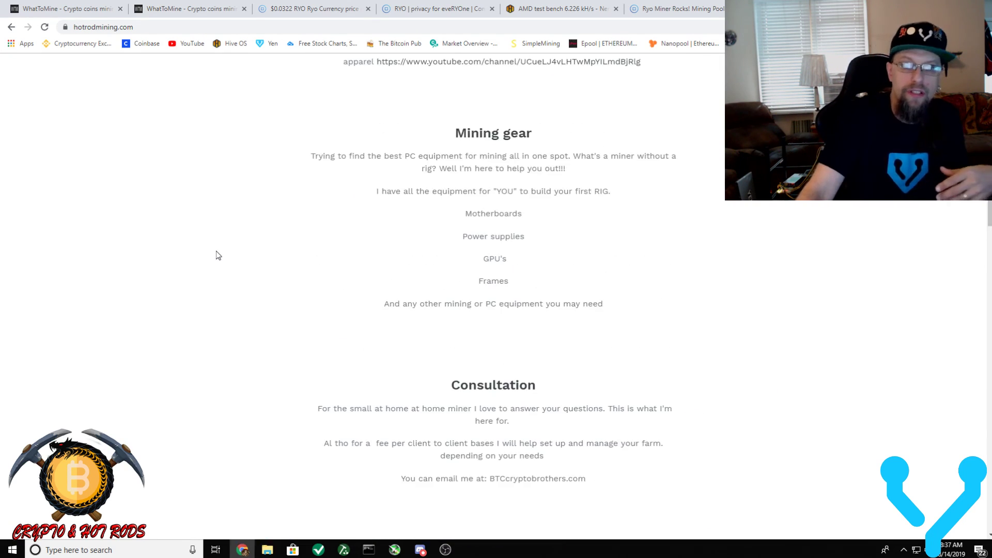
scroll(388, 221, up, 4)
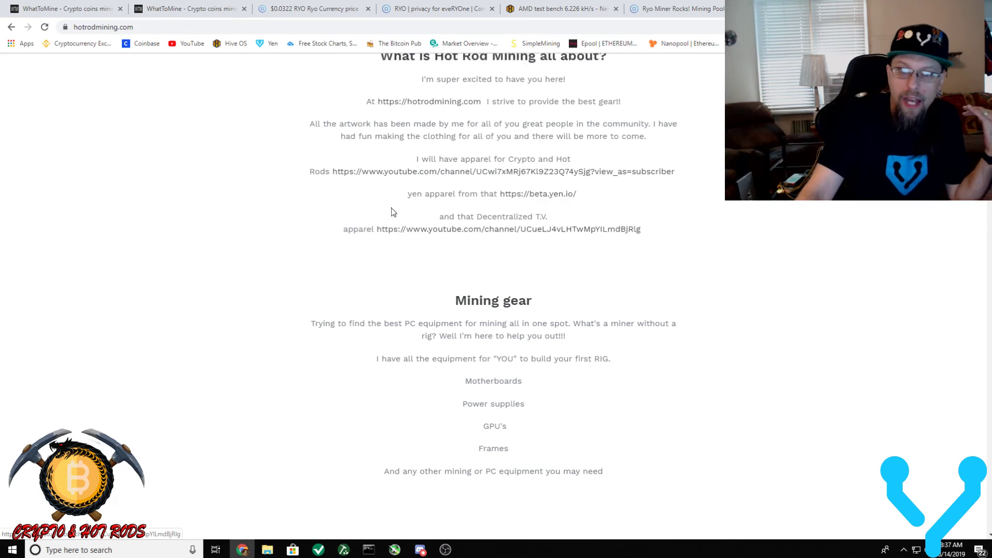
scroll(392, 203, down, 7)
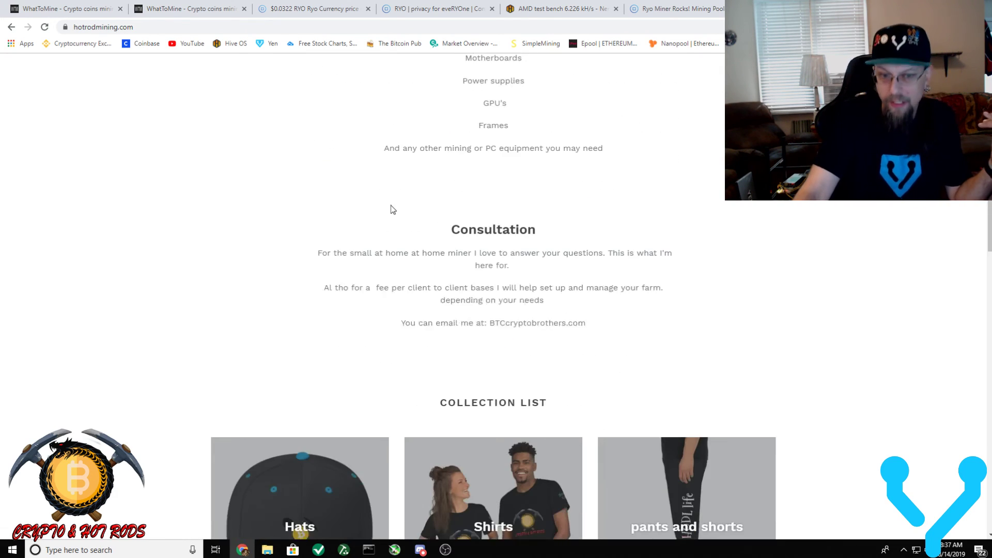
scroll(391, 208, down, 3)
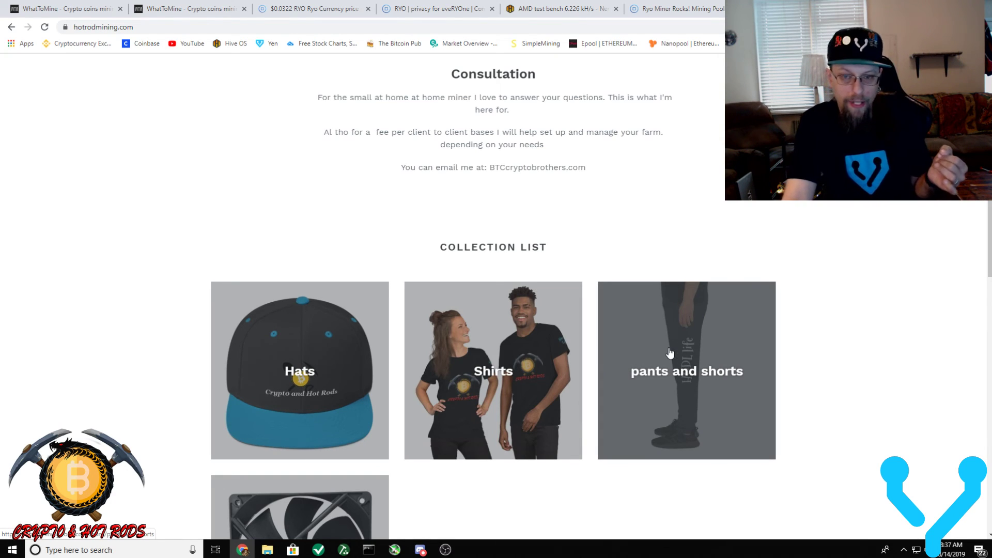
Step: Open the PC equipment collection in the Hot Rod Mining shop and browse its products through to page 3
scroll(669, 354, down, 3)
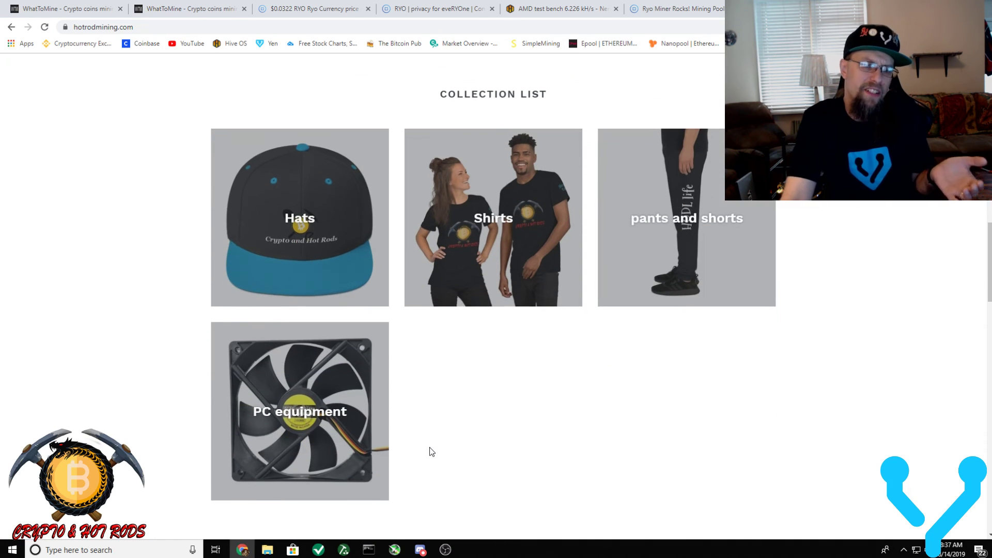
click(301, 391)
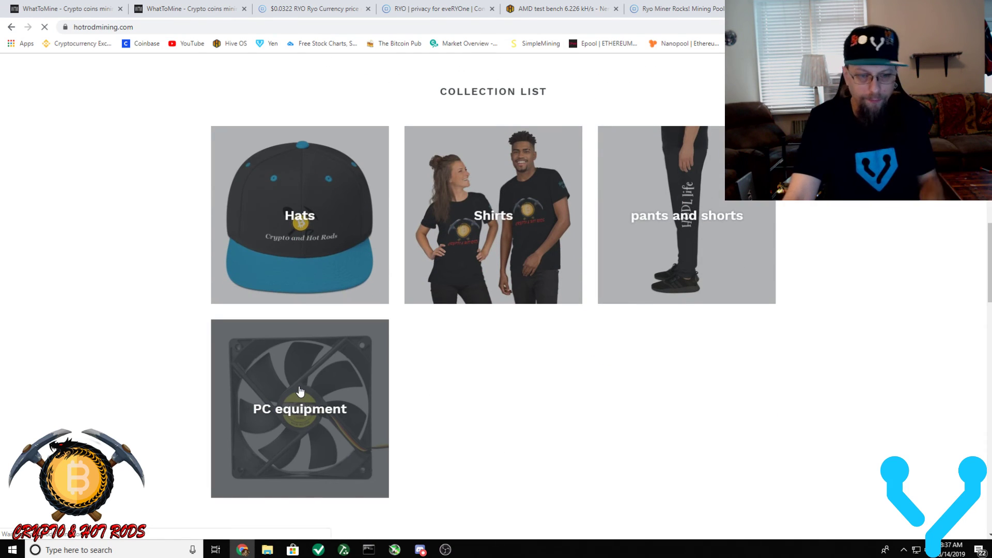
scroll(436, 303, down, 3)
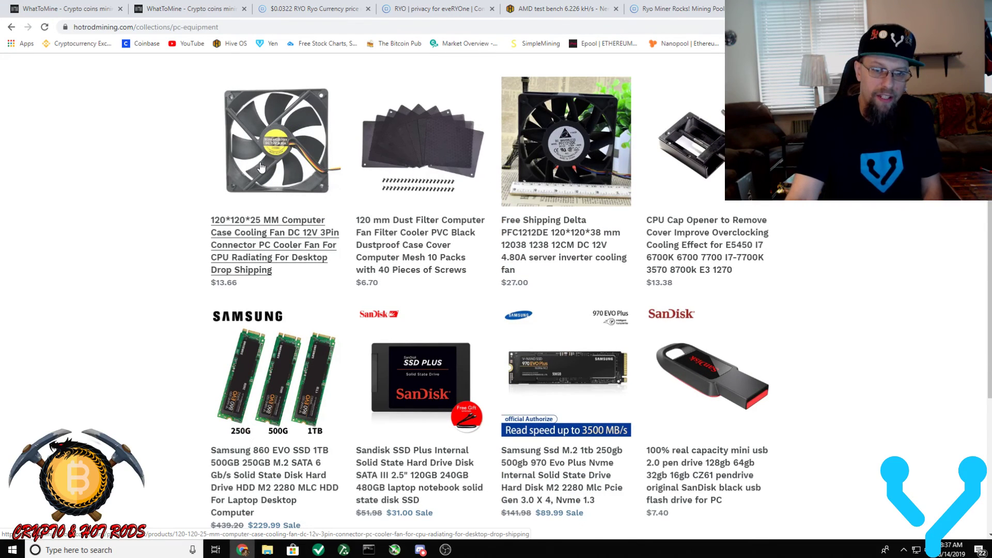
scroll(367, 398, down, 4)
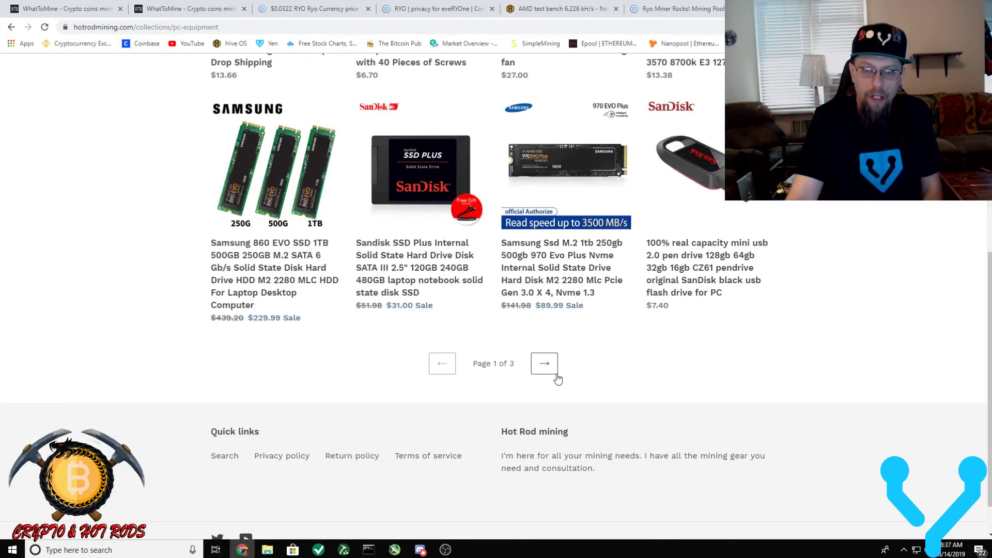
click(553, 371)
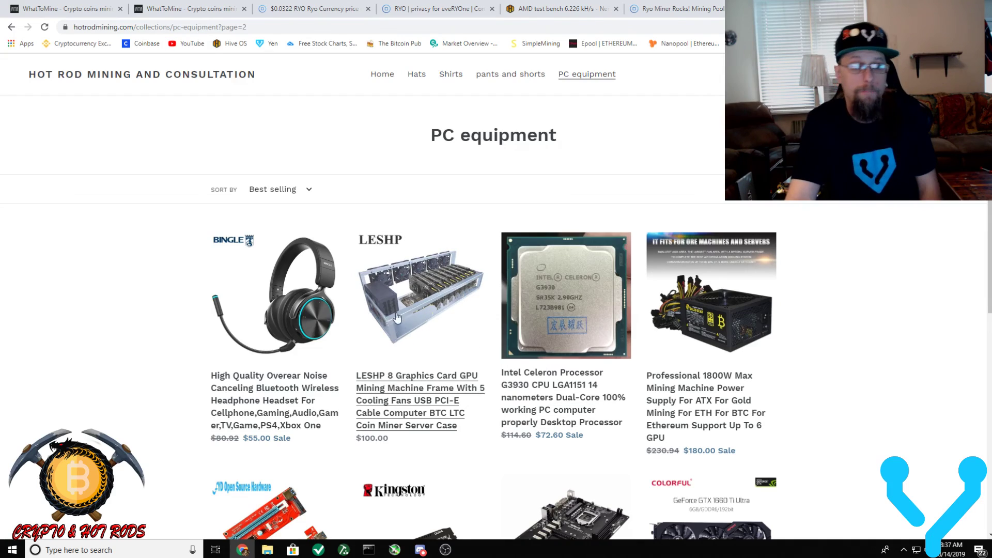
scroll(424, 303, down, 5)
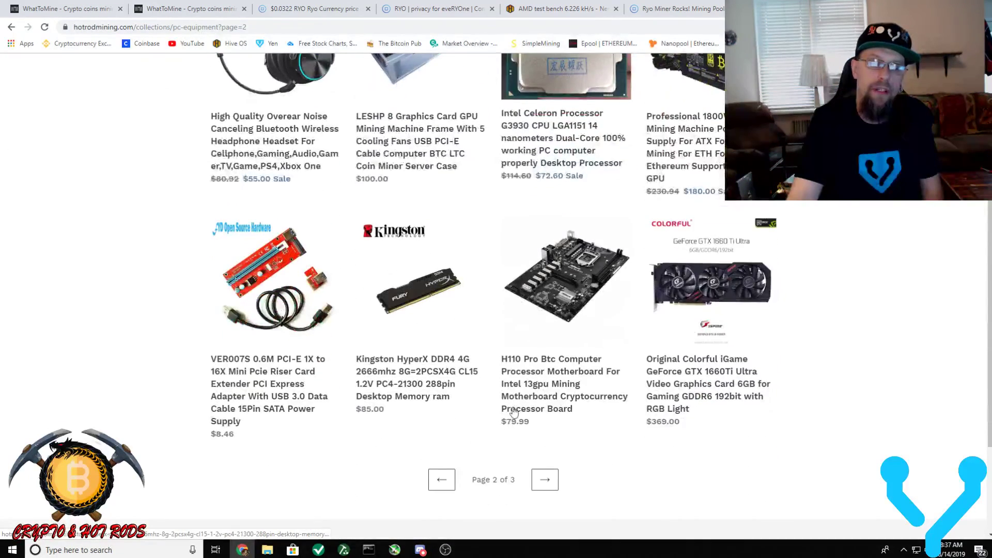
click(544, 481)
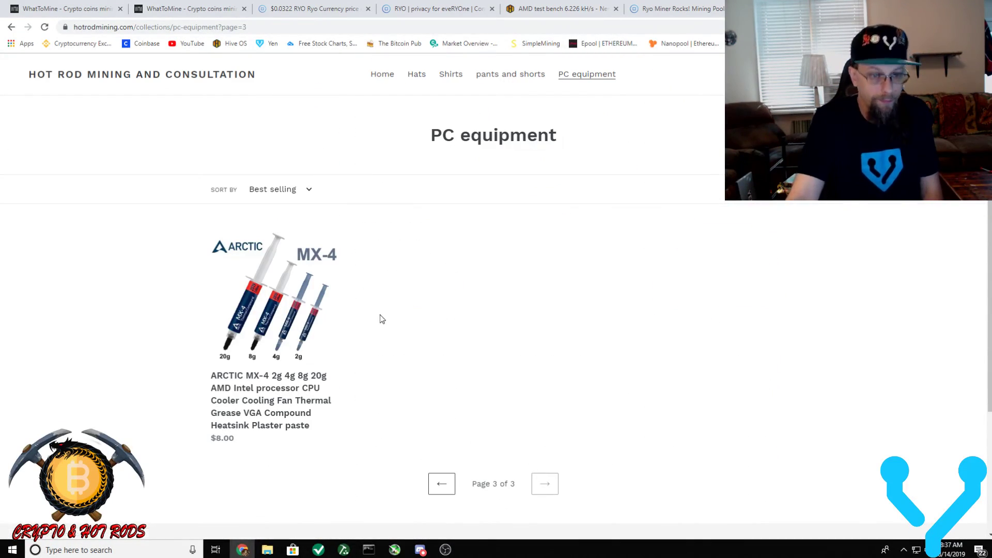